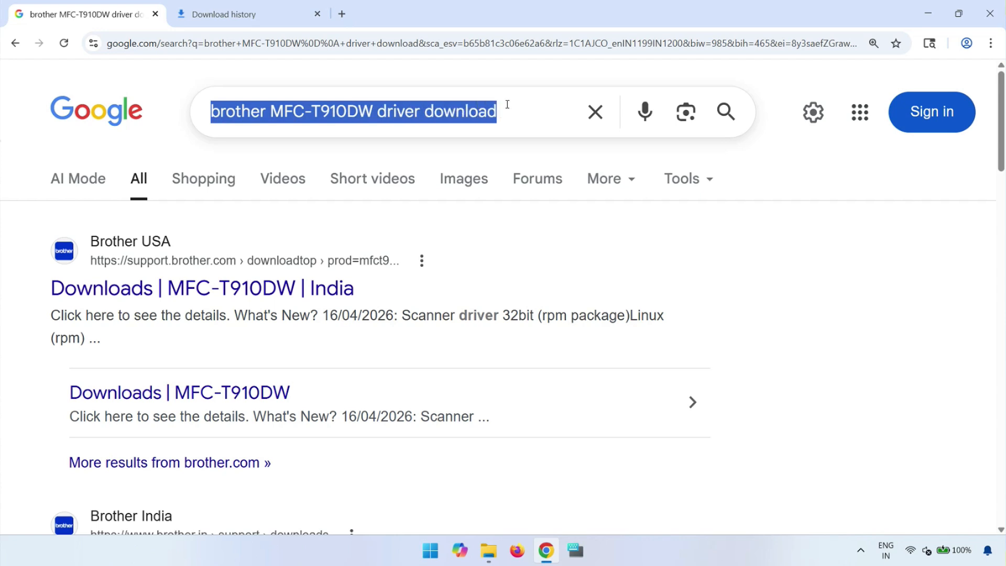
Open Brother's MFC-T910DW India downloads page from the search results.
left_click(596, 312)
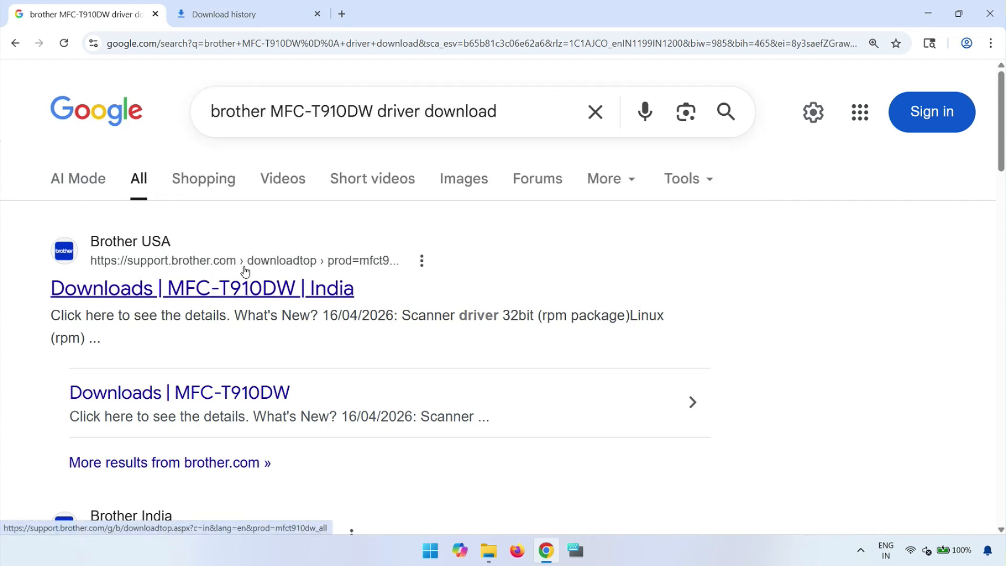
left_click(216, 290)
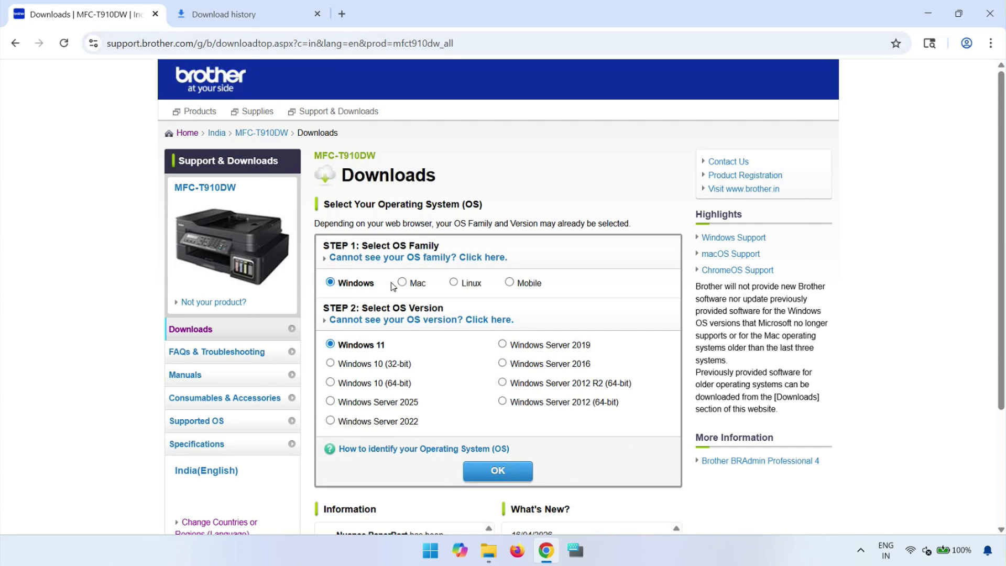
Choose Windows as the OS family and Windows 11 as the version, and open the matching downloads list.
left_click(516, 284)
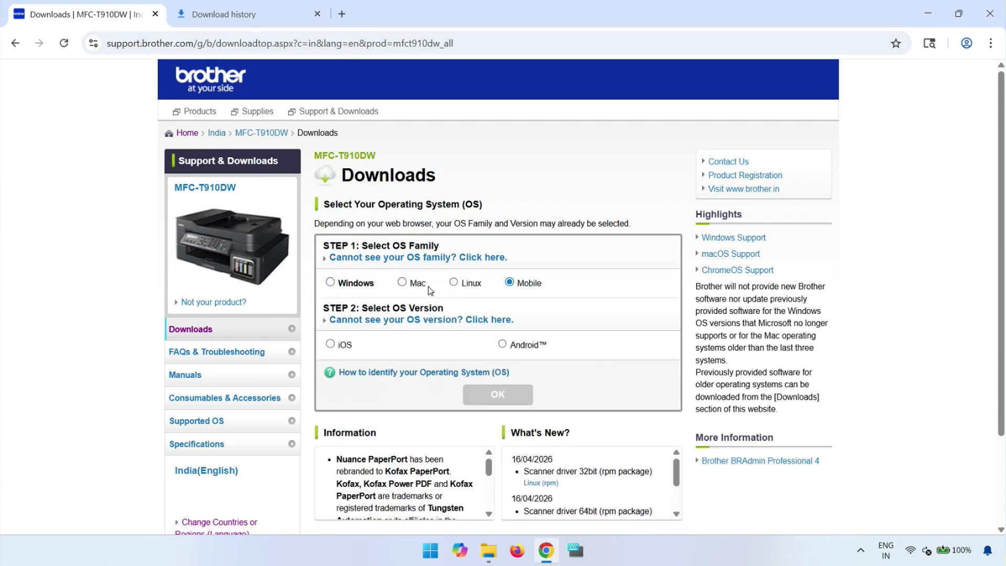
left_click(402, 283)
left_click(331, 283)
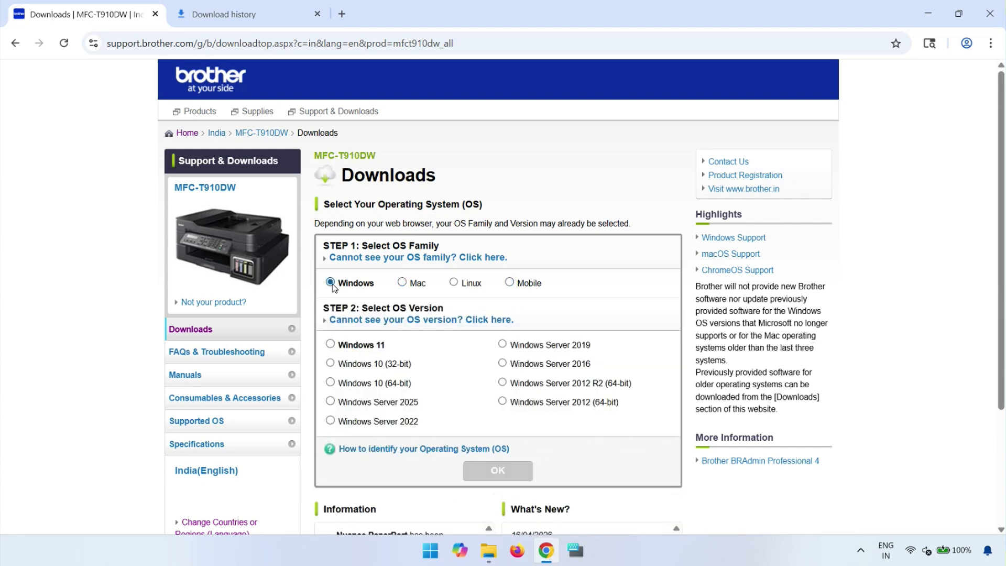
left_click(330, 345)
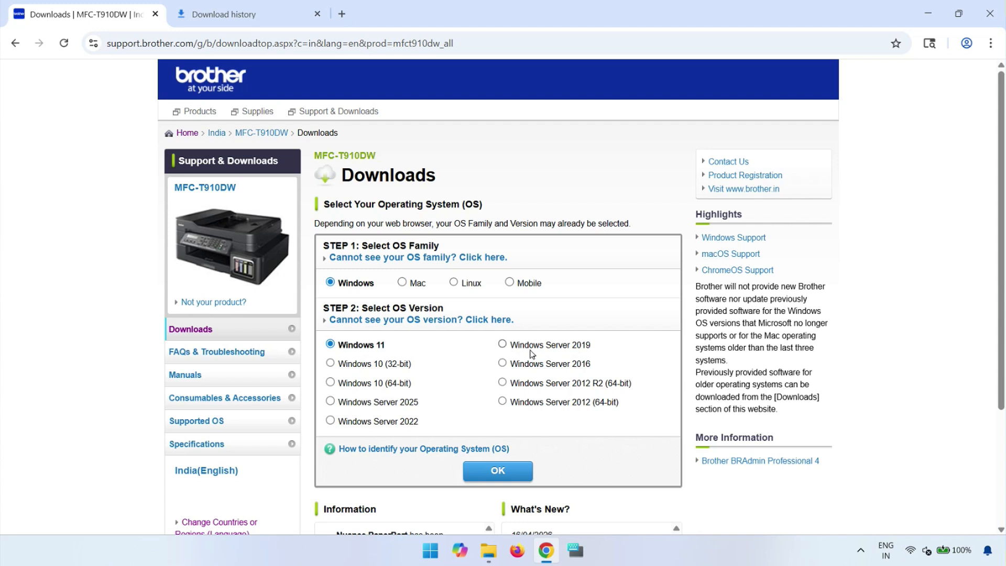
left_click_drag(409, 385, 370, 365)
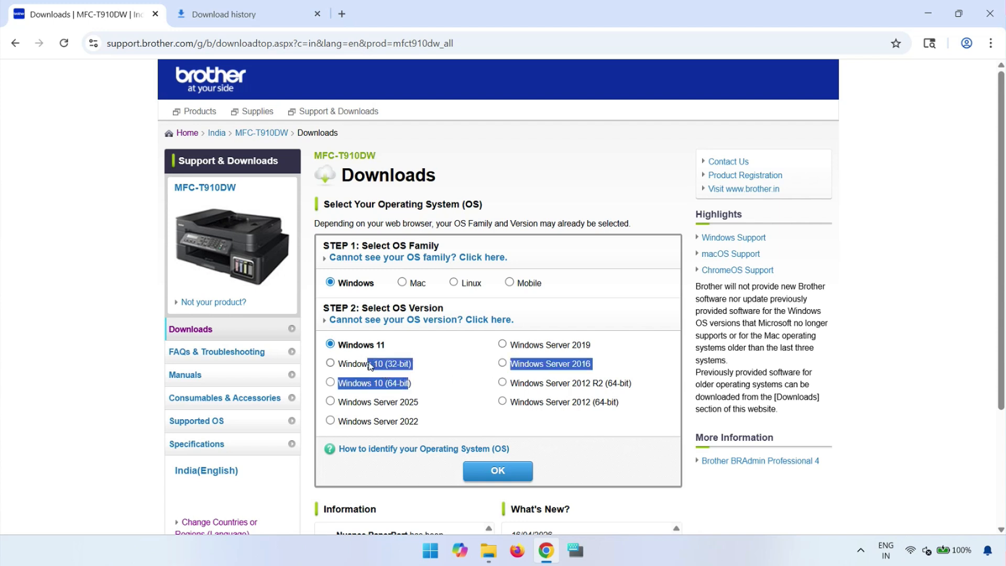
left_click(346, 346)
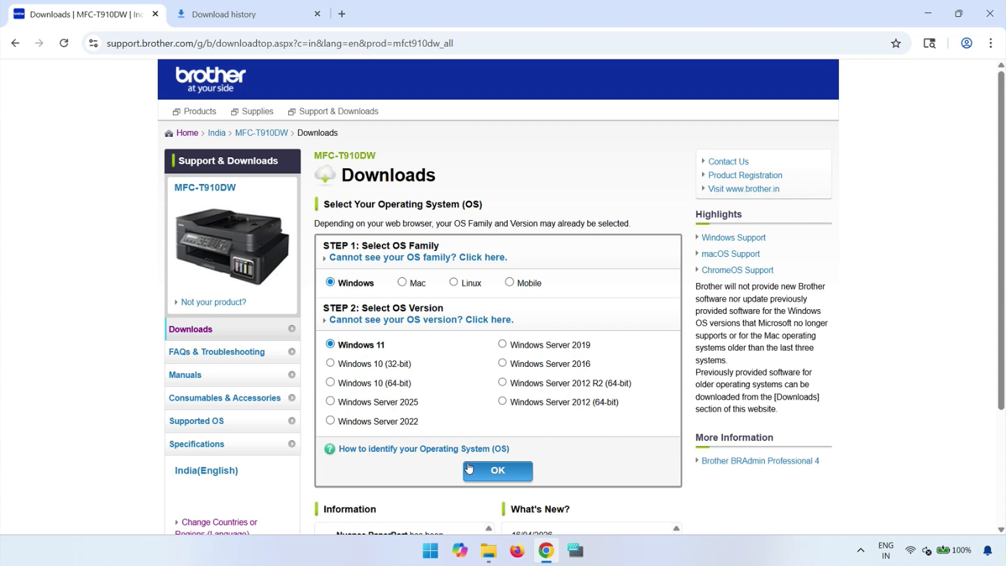
left_click(486, 469)
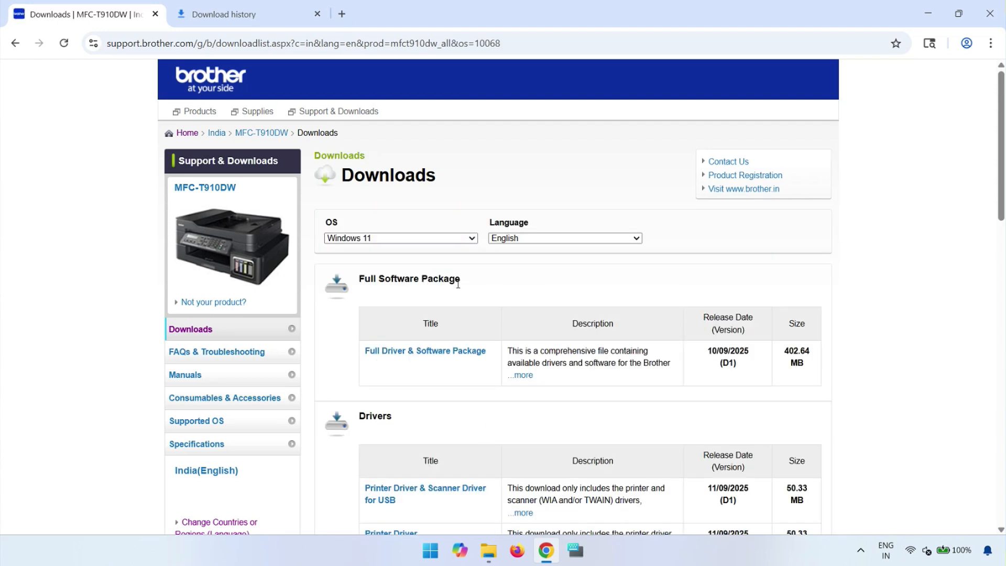
Examine the Full Software Package and Drivers sections to compare the packages offered for Windows 11.
left_click_drag(466, 285, 364, 278)
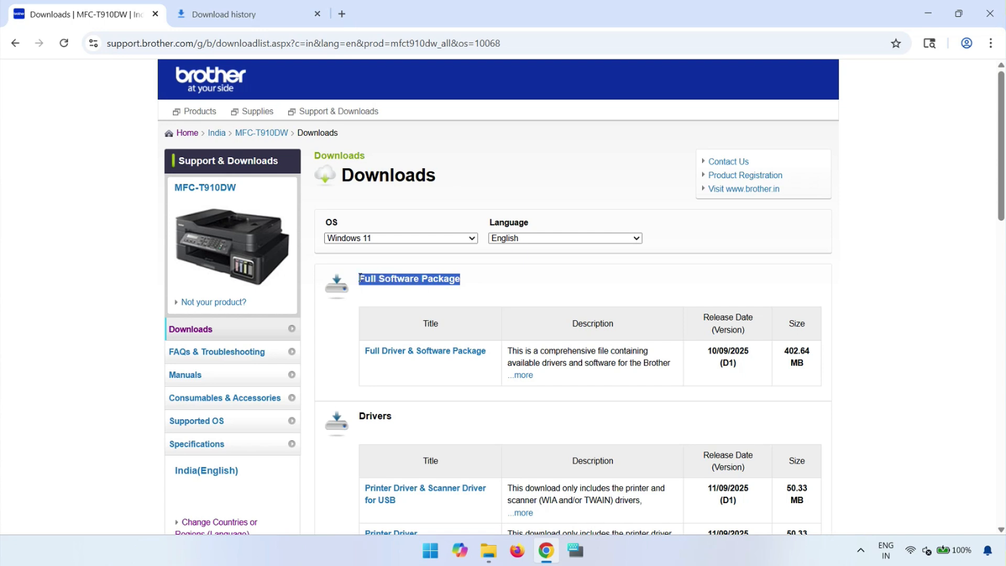
scroll(360, 335, "down", 1)
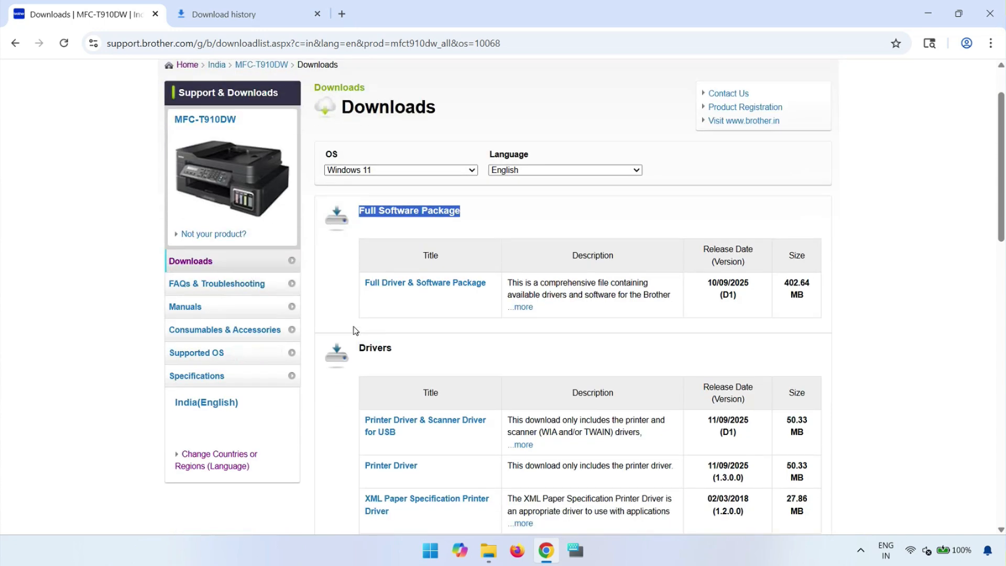
left_click(357, 292)
left_click_drag(357, 292, 467, 286)
left_click(790, 282)
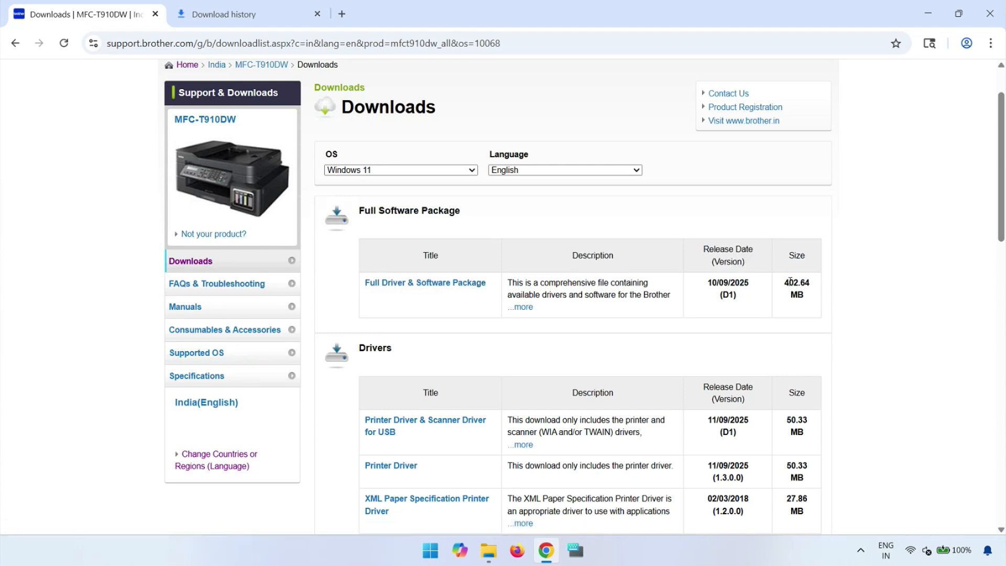
scroll(839, 304, "down", 3)
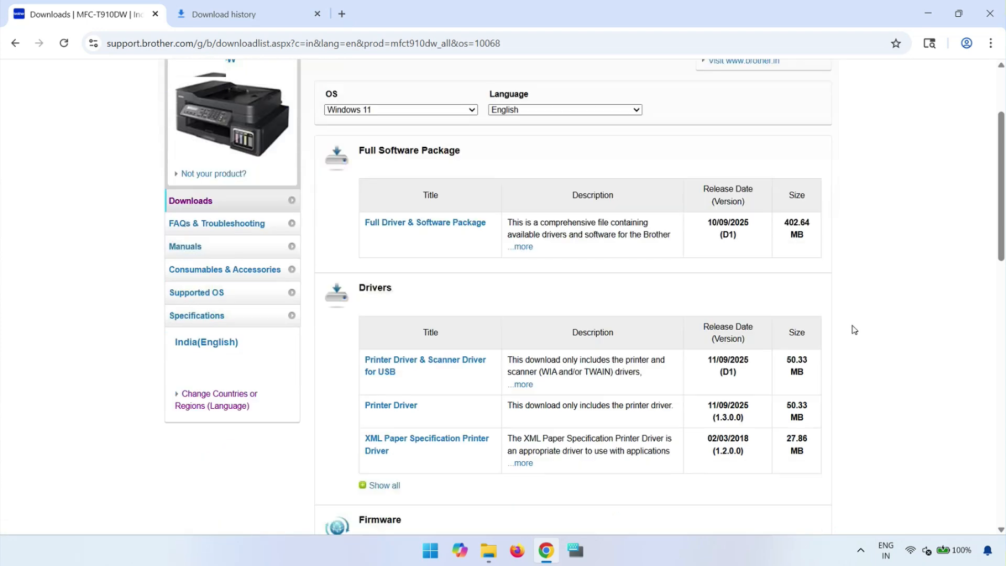
left_click_drag(360, 289, 487, 285)
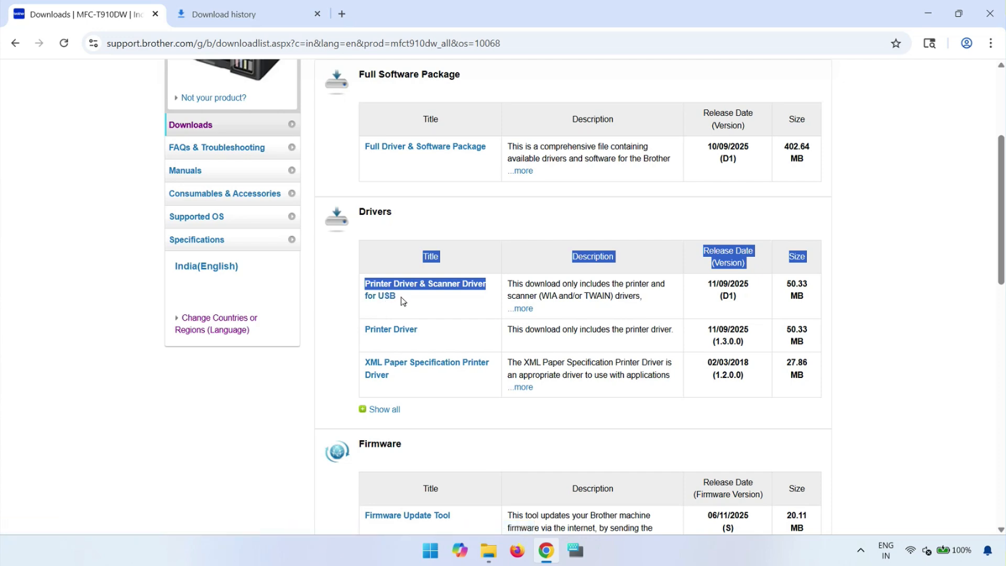
left_click_drag(397, 298, 366, 285)
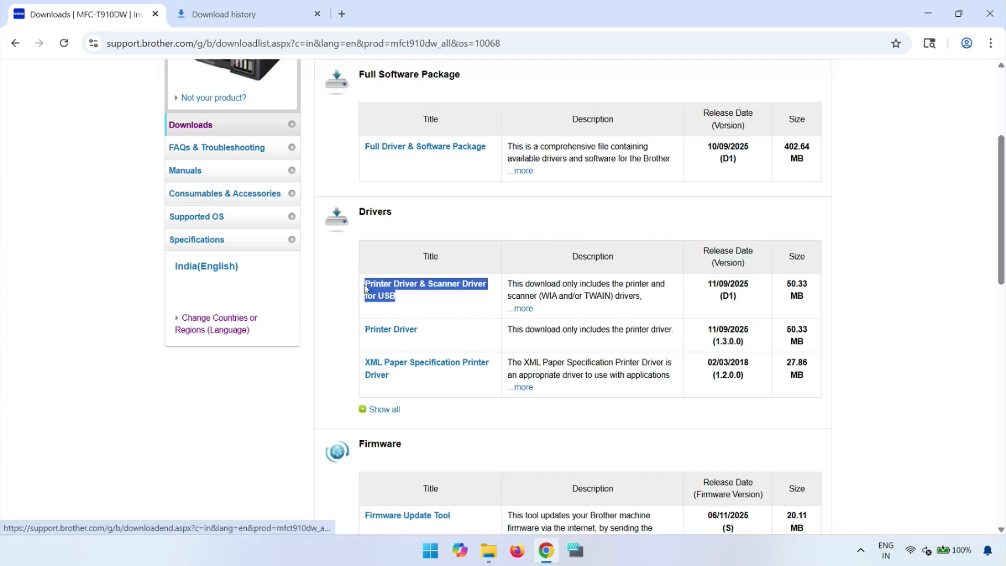
Open the Printer Driver & Scanner Driver for USB package, agree to its EULA and download it.
left_click(416, 288)
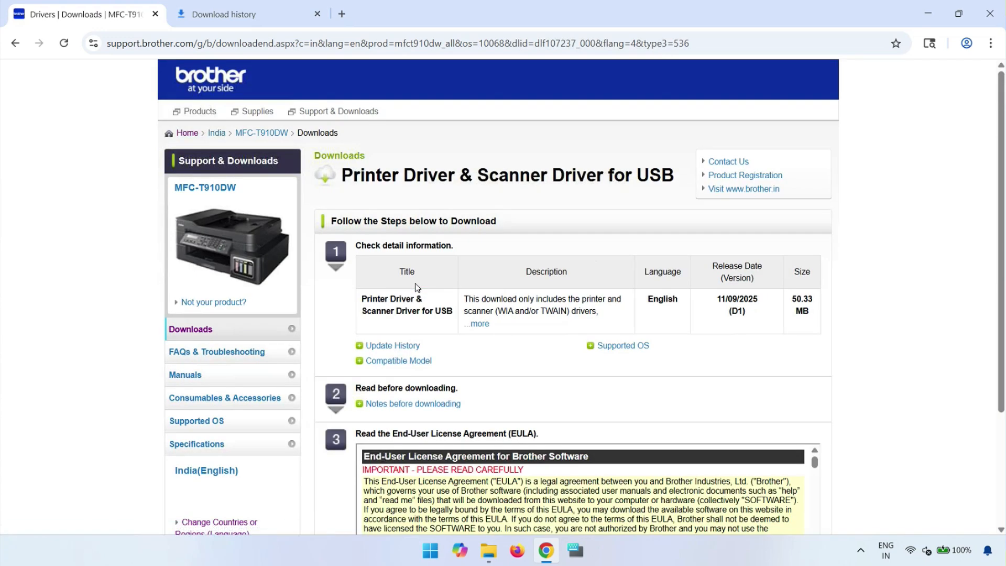
scroll(510, 366, "down", 3)
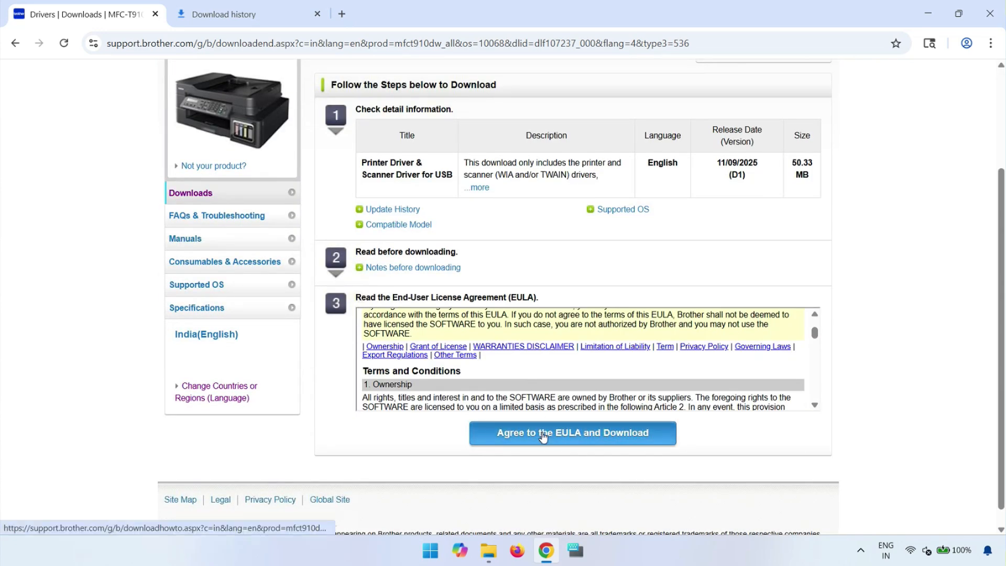
left_click(547, 433)
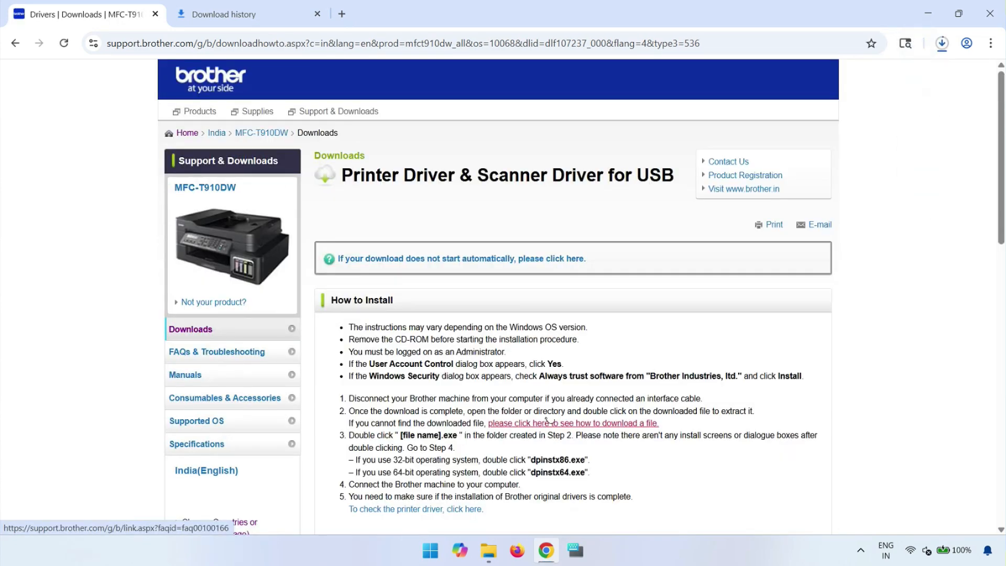
Show the downloaded Y17A_C3-hostm-D1.EXE in its folder and copy the file.
left_click(942, 43)
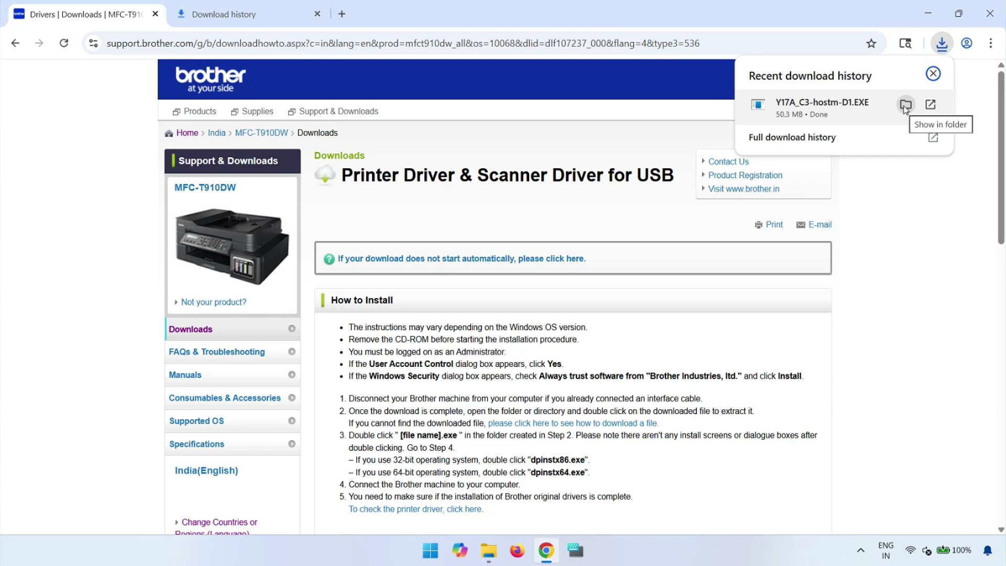
left_click(905, 105)
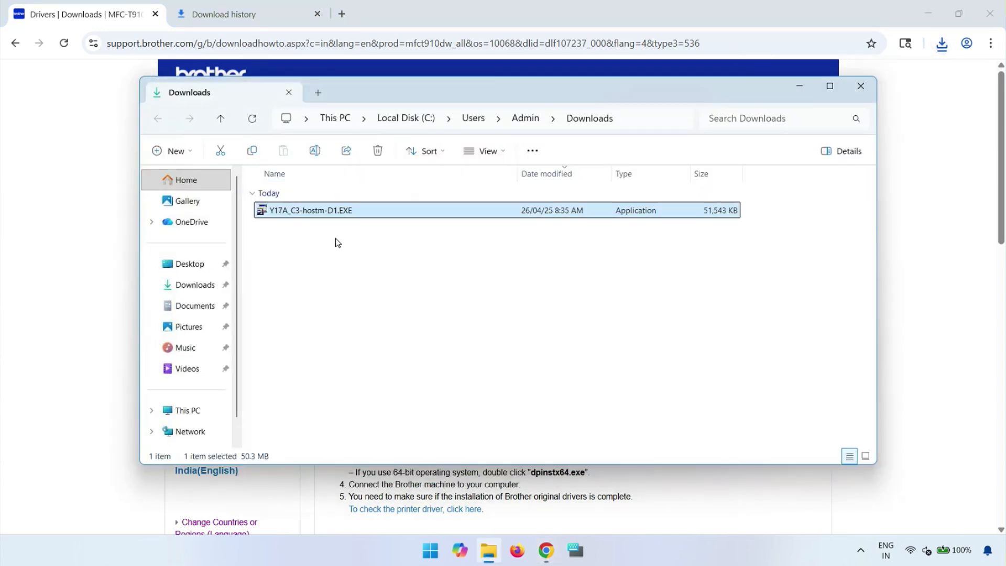
left_click(628, 127)
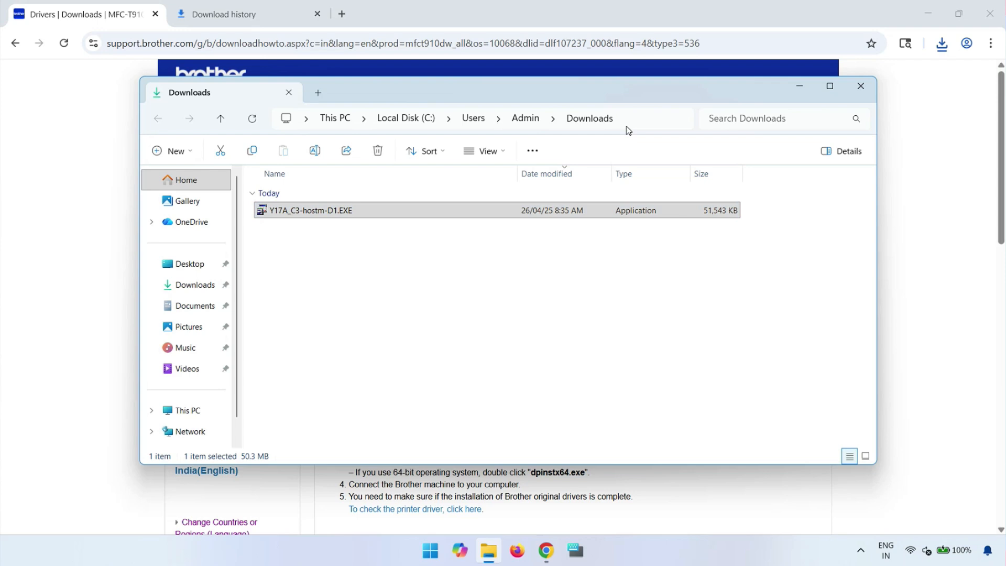
left_click(481, 120)
right_click(332, 211)
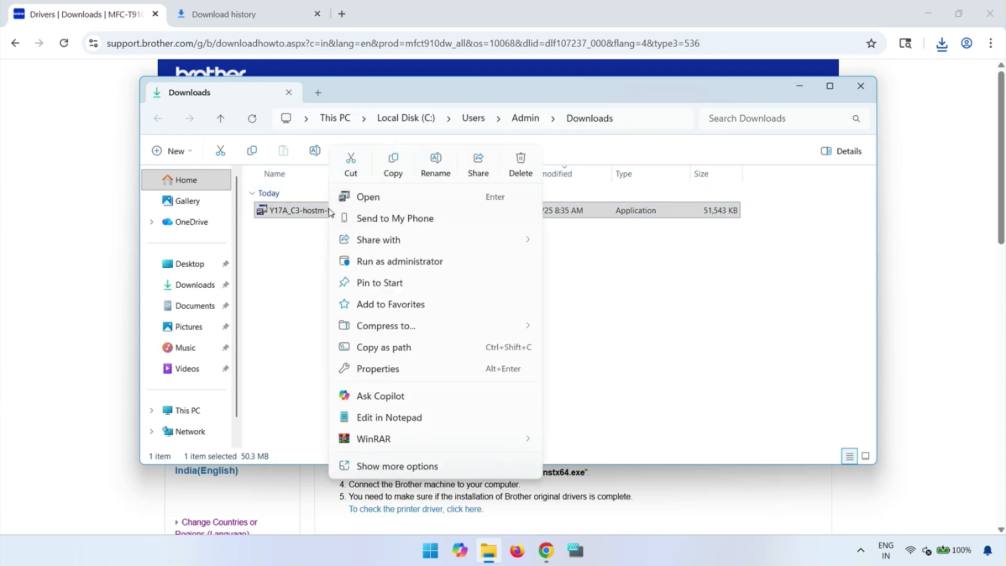
key("Escape")
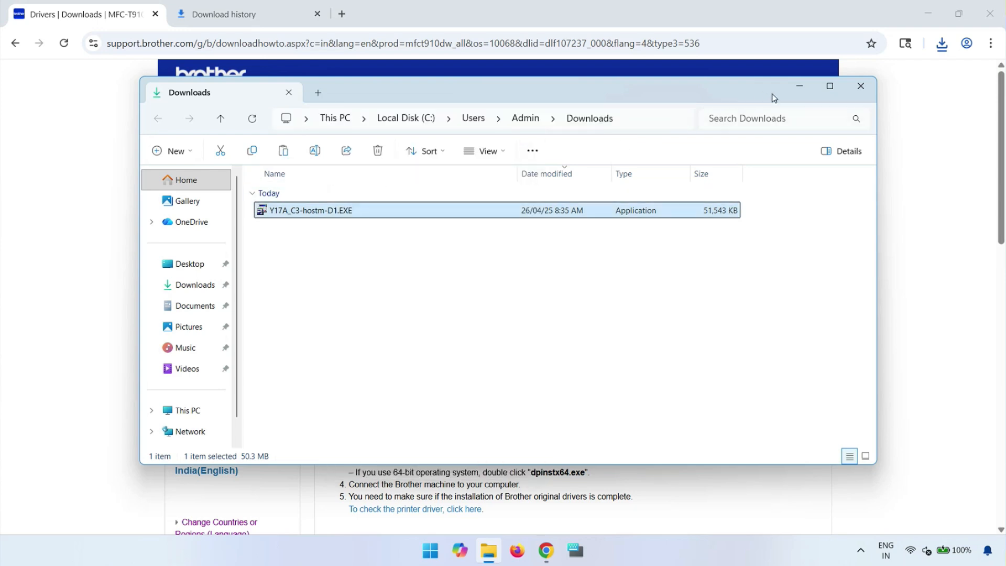
Minimize the open windows and paste the copied driver file onto the desktop.
left_click(799, 86)
left_click(959, 13)
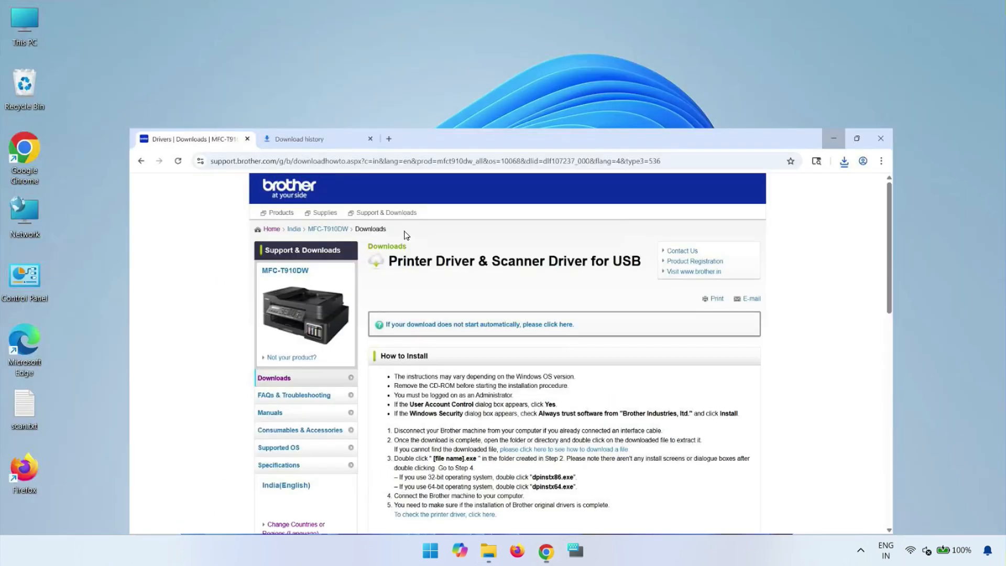
key("super+d")
right_click(203, 108)
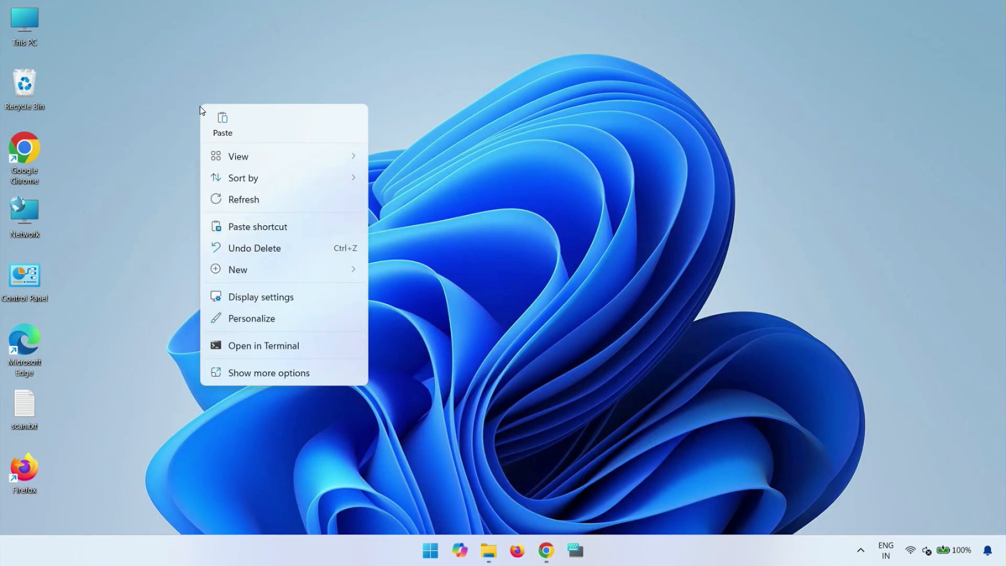
left_click(226, 129)
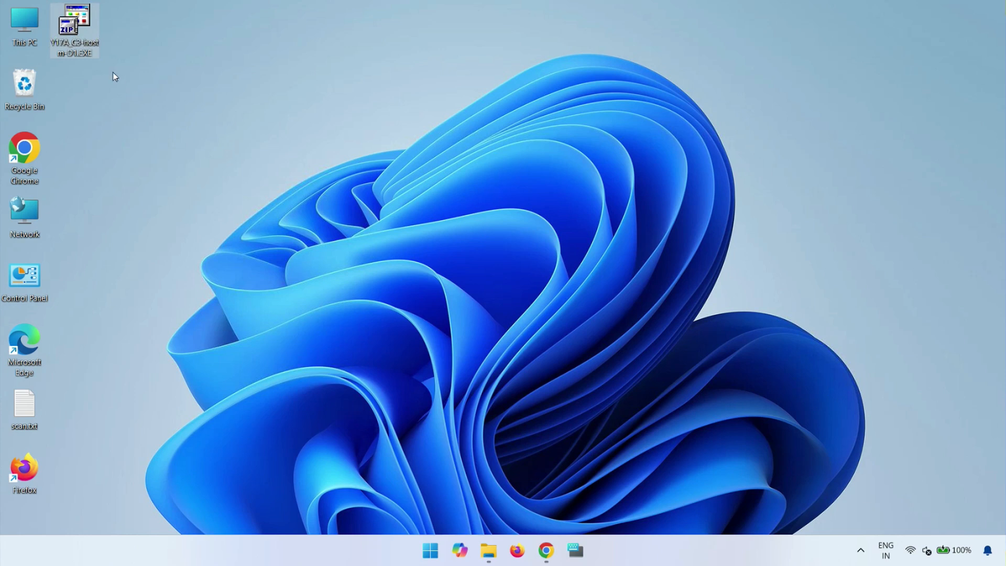
Run the driver file on the desktop to extract its contents and dismiss the completion dialog.
right_click(75, 31)
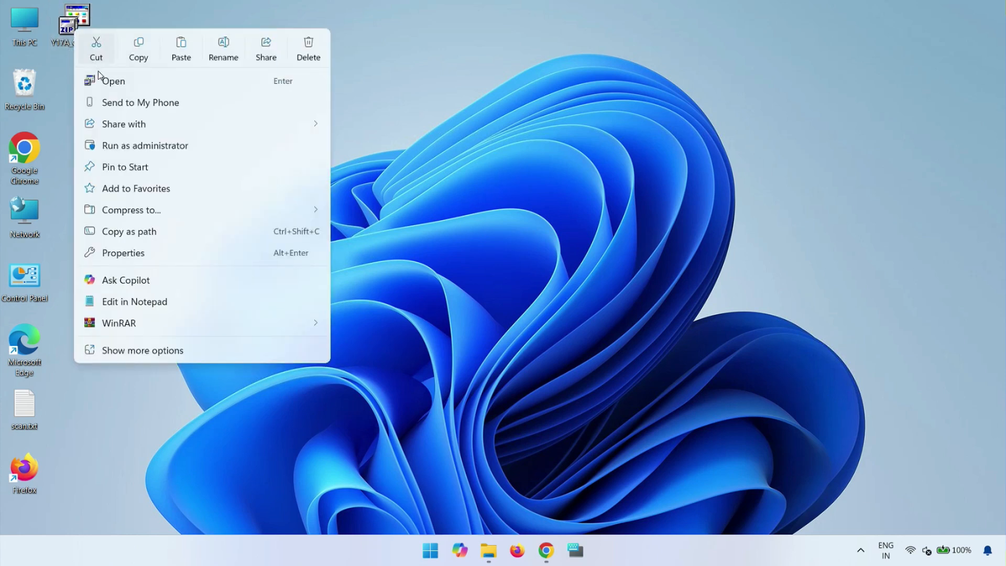
left_click(113, 82)
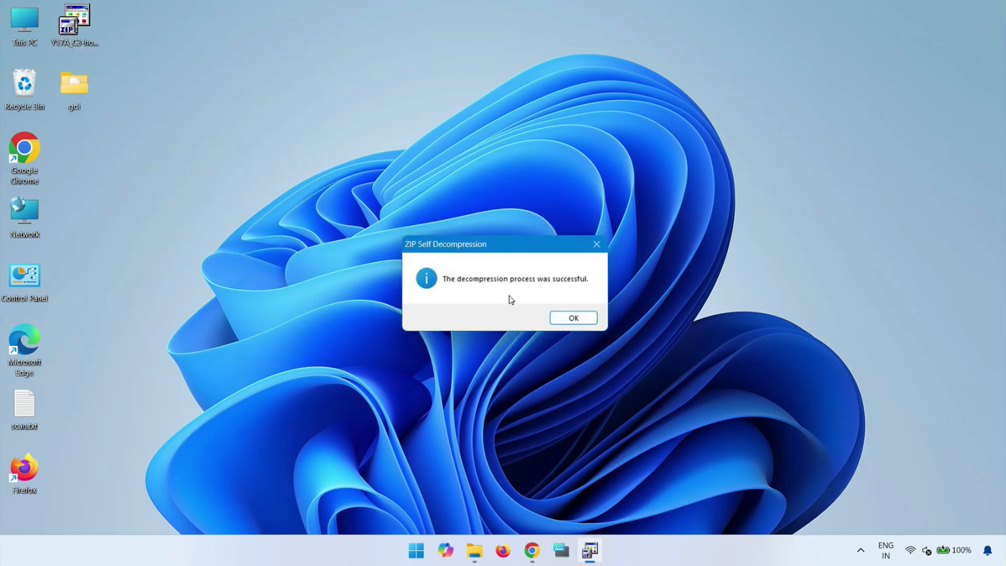
left_click(574, 318)
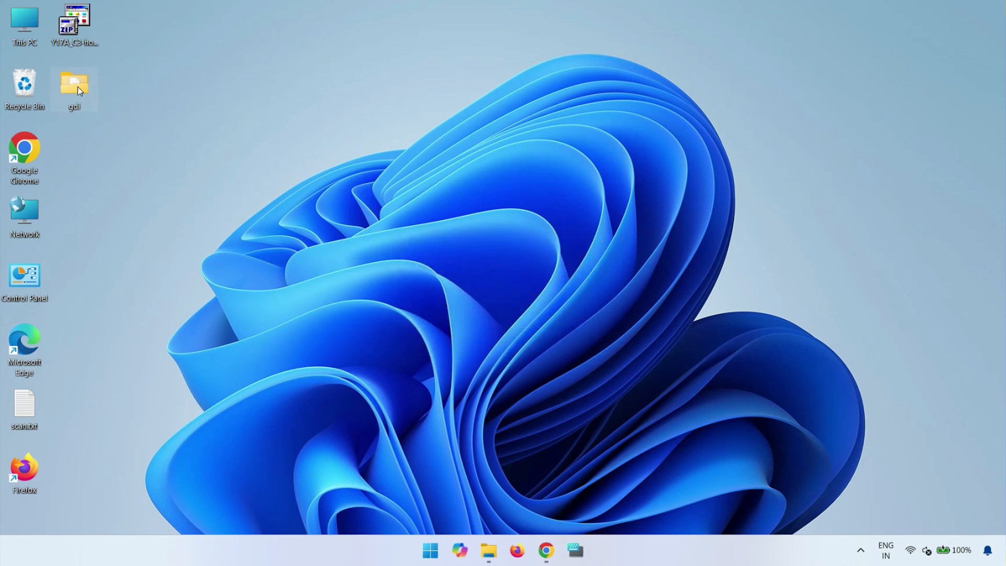
Open the Printers & scanners page under Bluetooth & devices in Windows Settings.
left_click(428, 551)
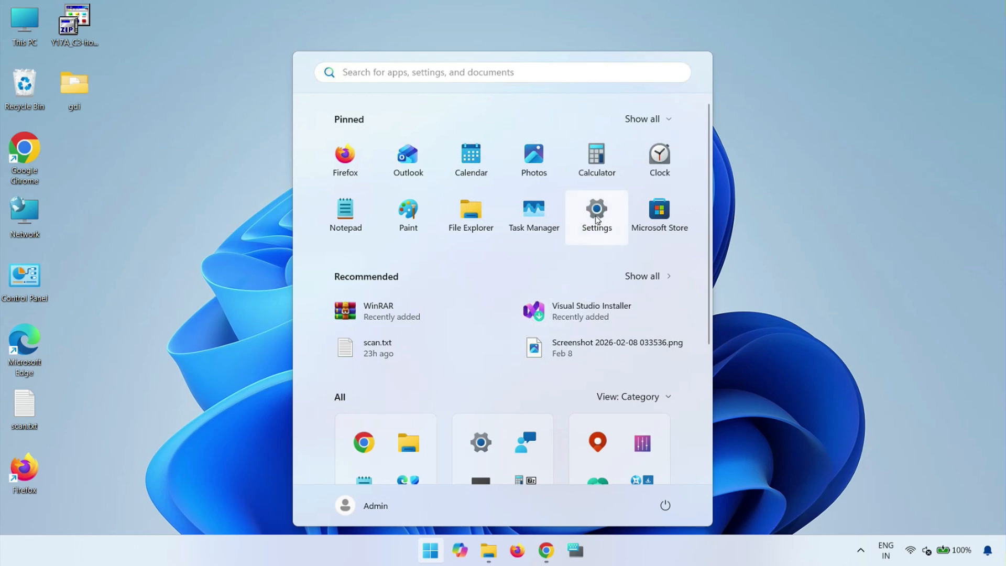
left_click(596, 219)
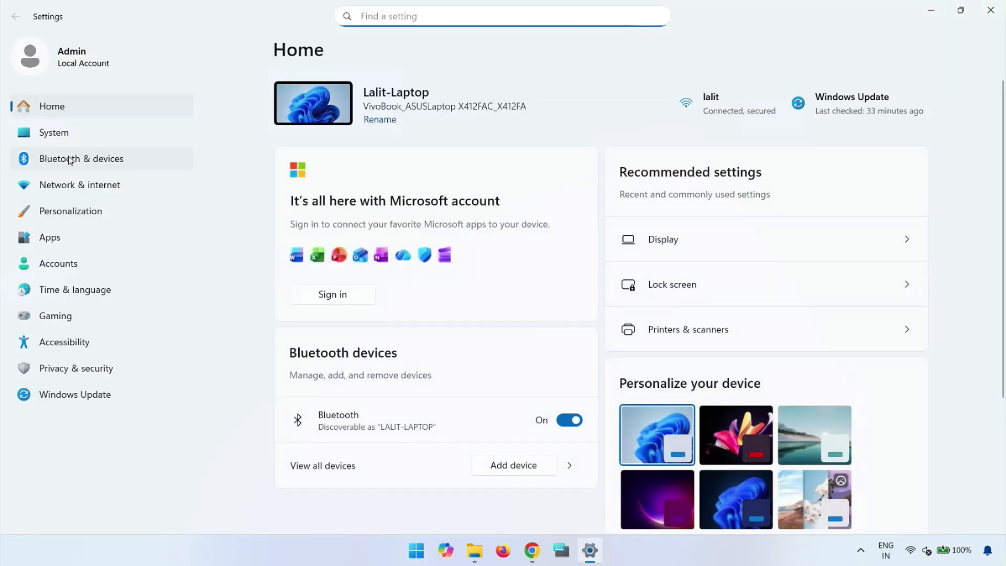
left_click(92, 162)
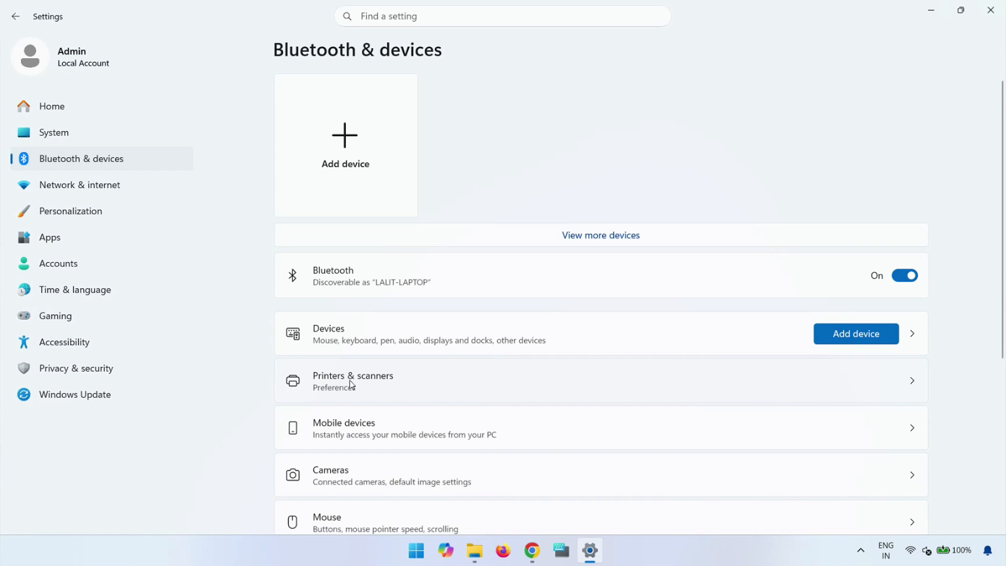
left_click(475, 386)
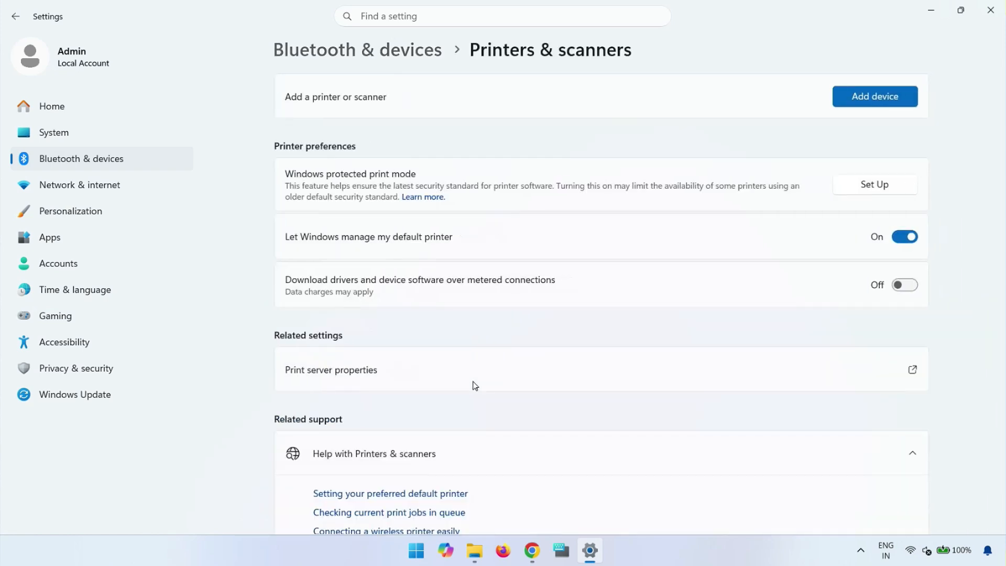
Start adding a device manually as a local printer with manual settings, using the existing port LPT1: (Printer Port).
left_click(860, 96)
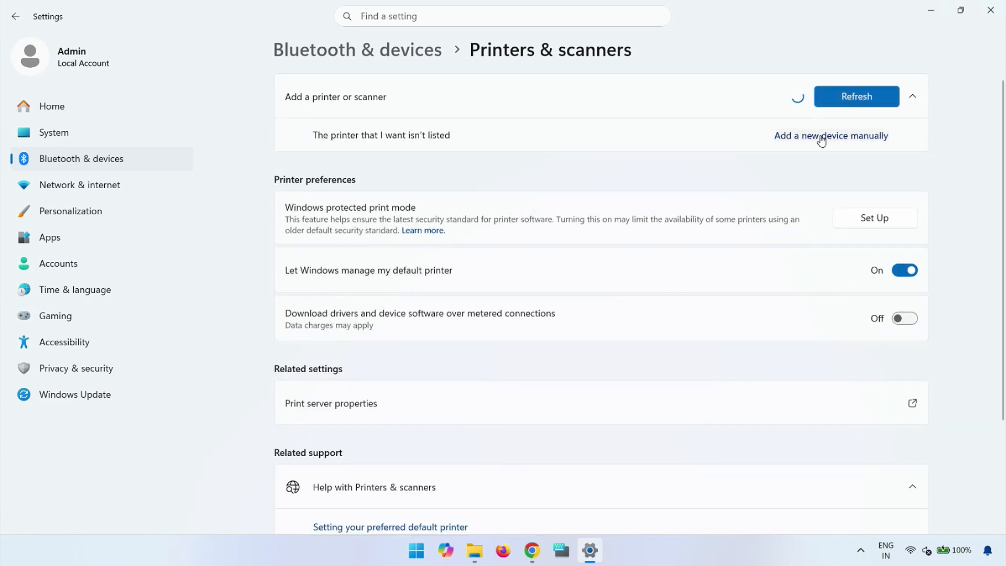
left_click(831, 136)
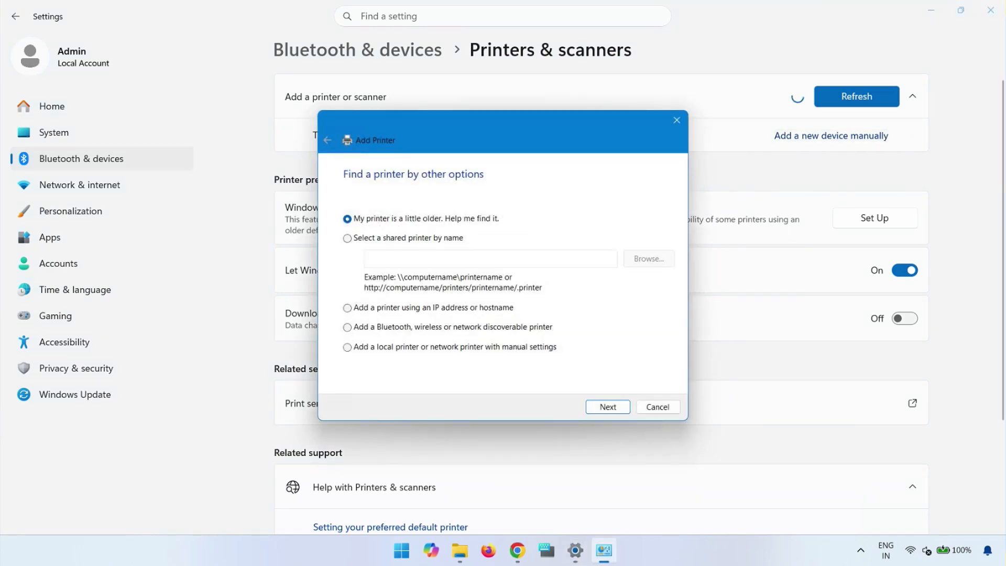
left_click(348, 239)
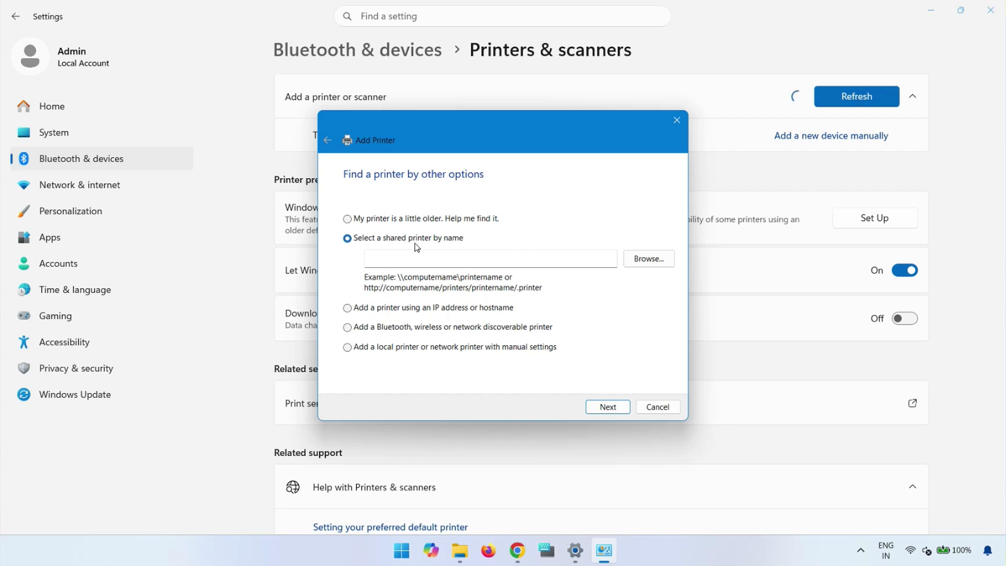
left_click(349, 309)
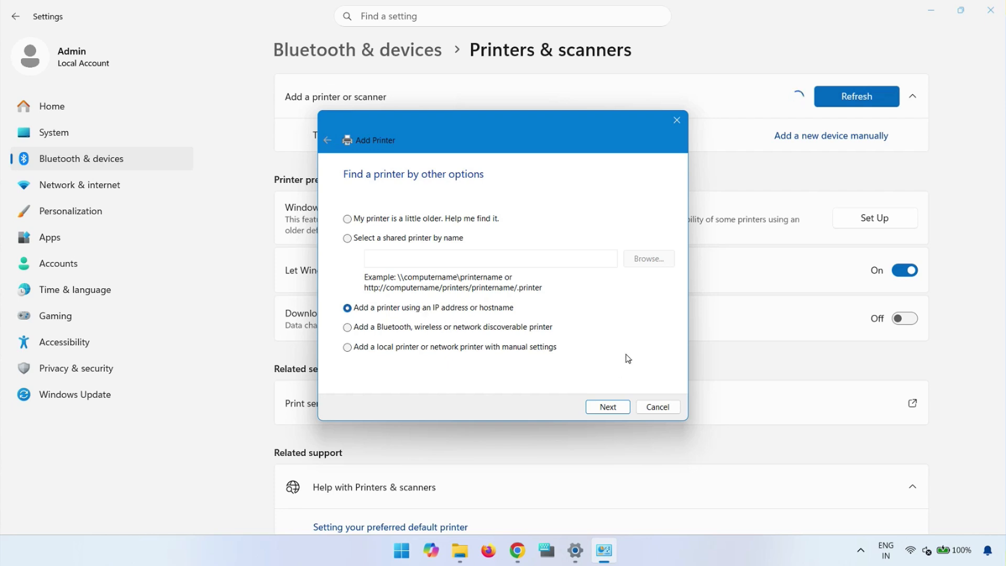
left_click(349, 329)
left_click(348, 348)
left_click(607, 408)
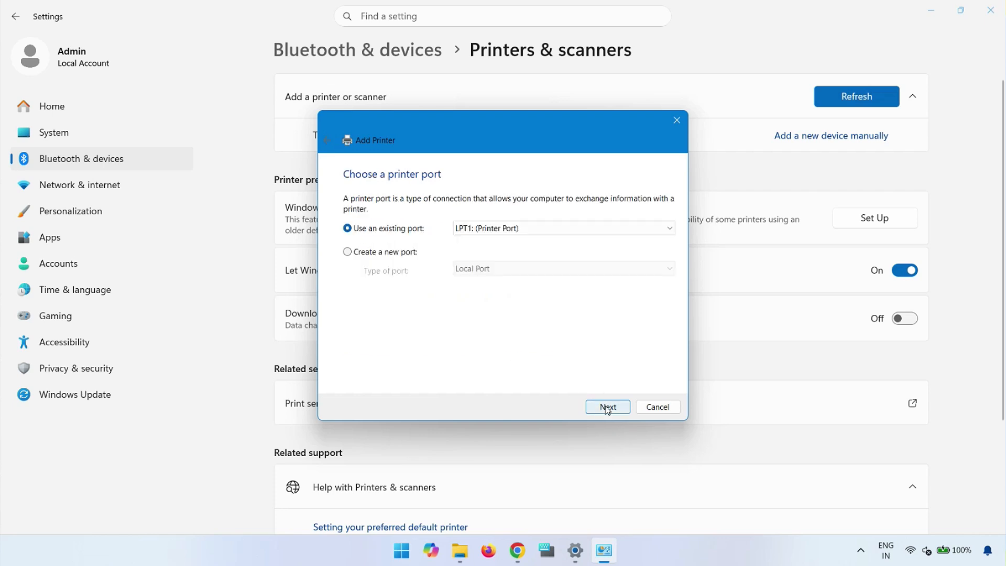
left_click(607, 408)
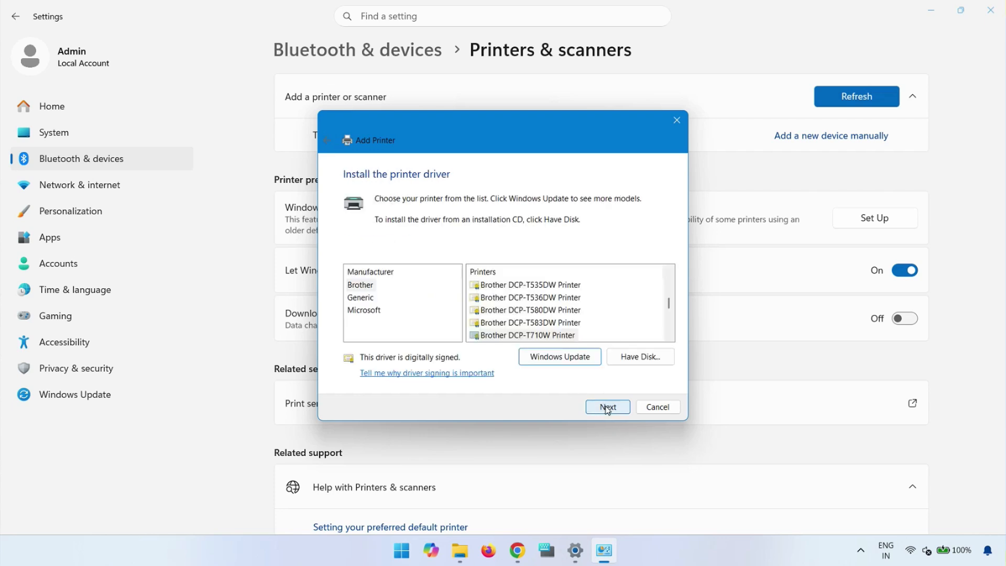
Load the printer driver from disk using brimi17c.inf in the gdi folder on the desktop.
left_click(637, 362)
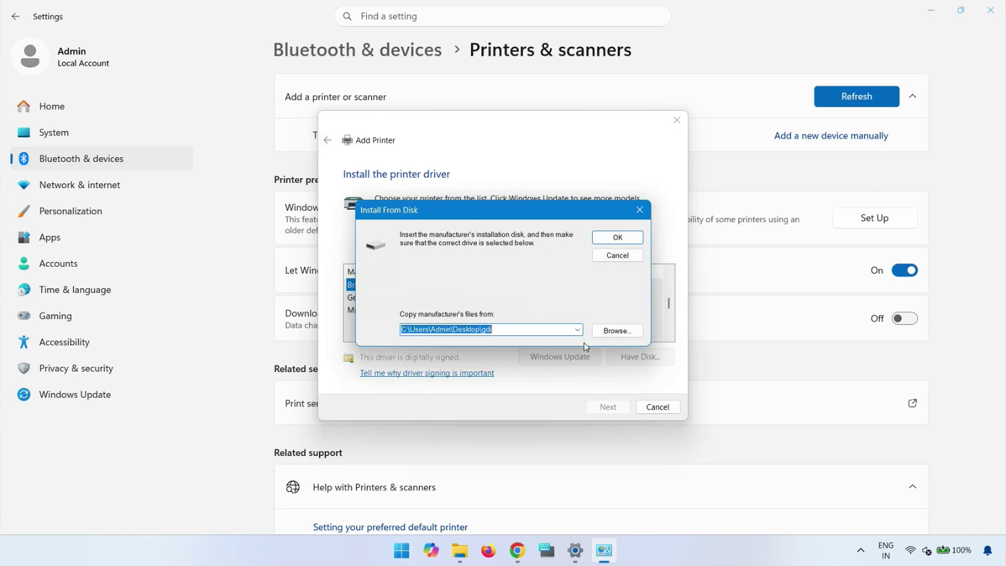
left_click(616, 334)
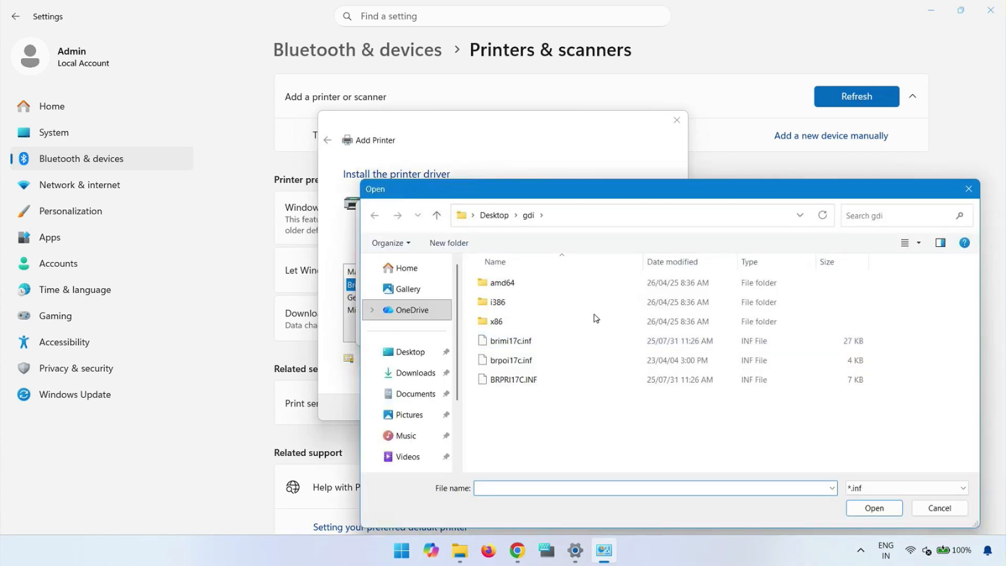
left_click(494, 215)
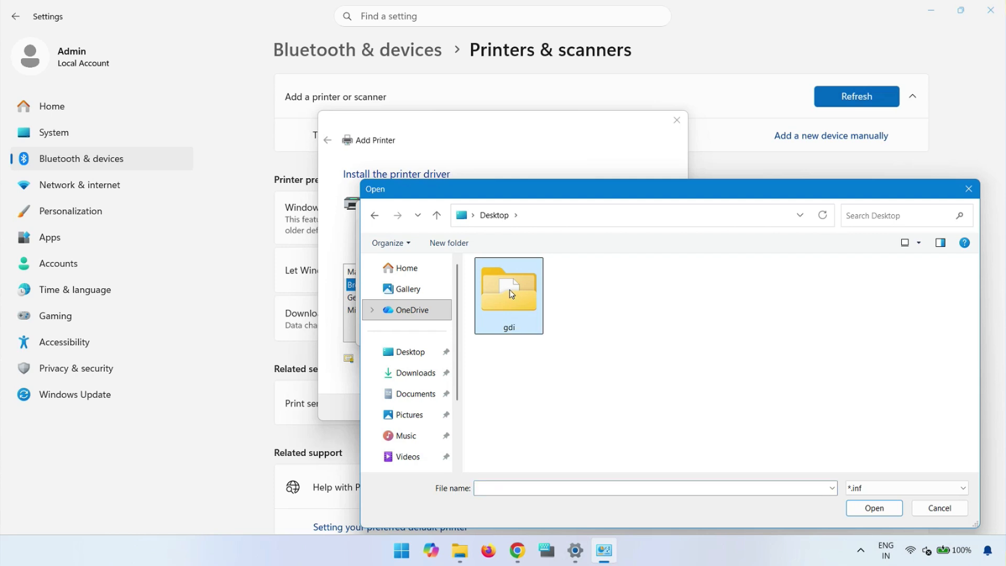
double_click(512, 294)
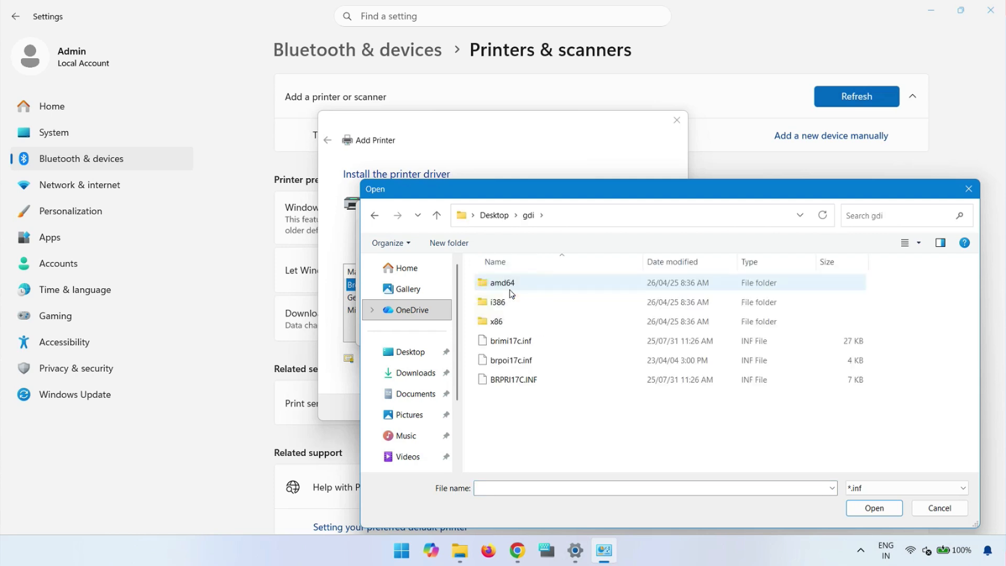
left_click(520, 342)
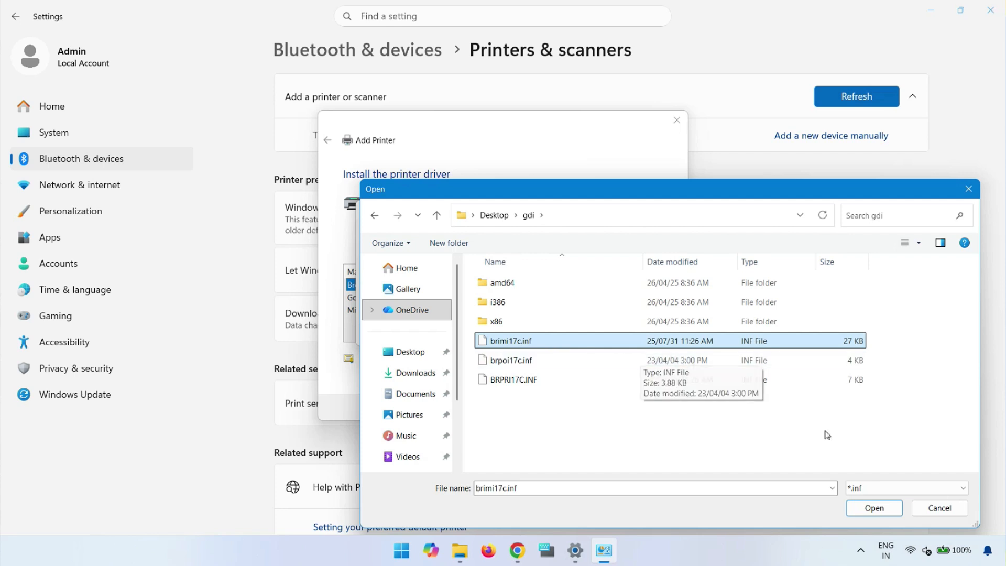
left_click(874, 508)
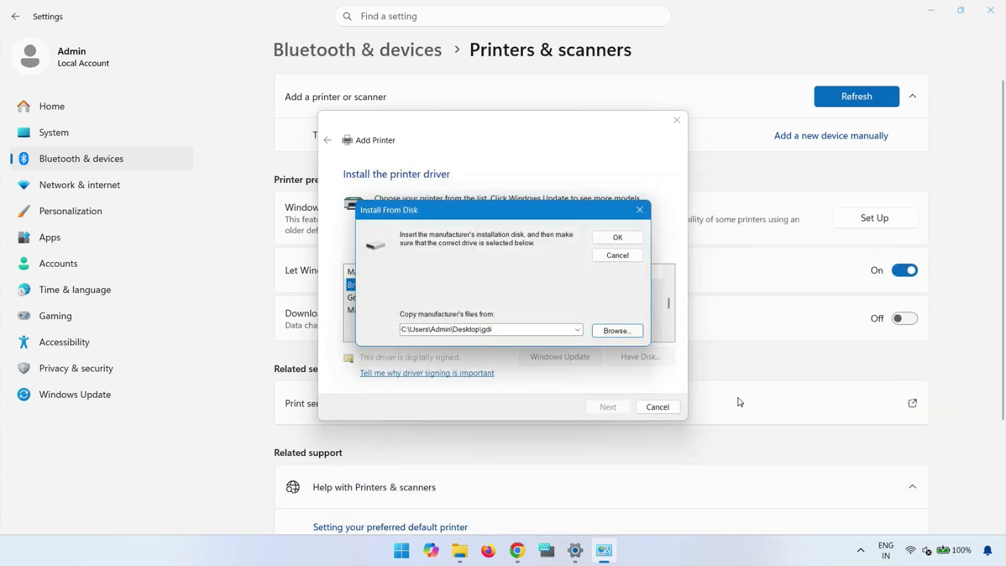
left_click(617, 239)
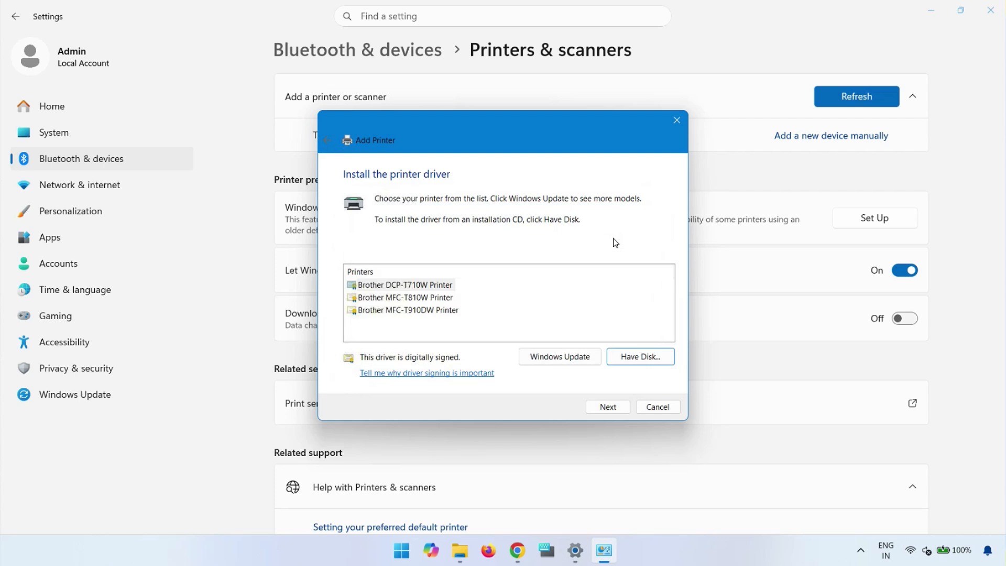
Install the Brother MFC-T910DW Printer with the suggested name and network sharing, and finish the wizard.
left_click(424, 311)
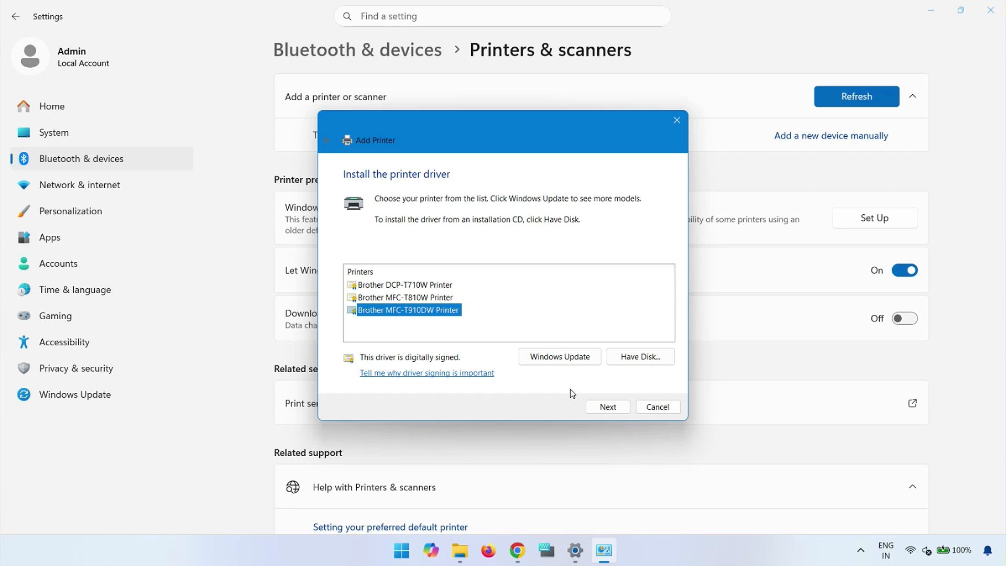
left_click(604, 409)
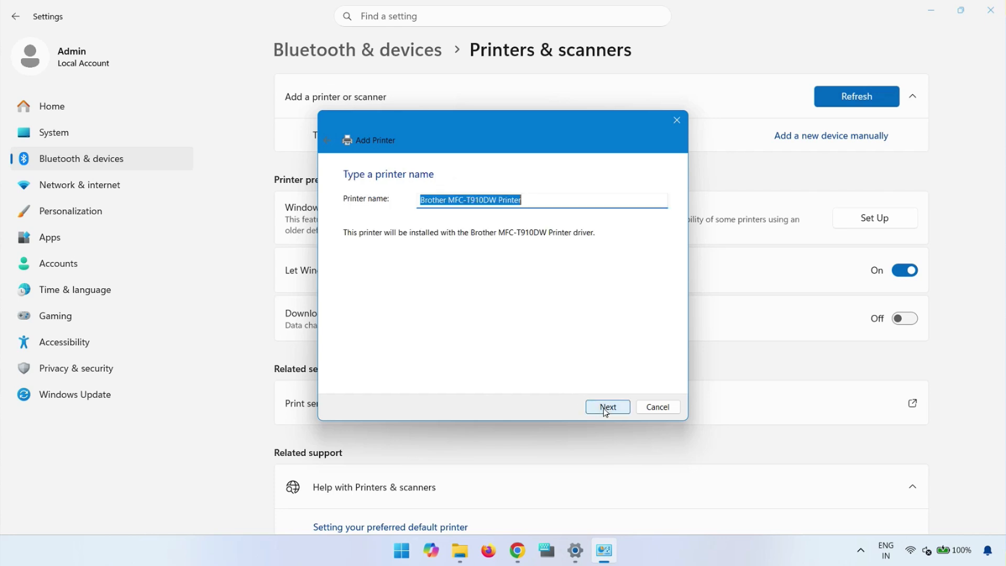
left_click(604, 408)
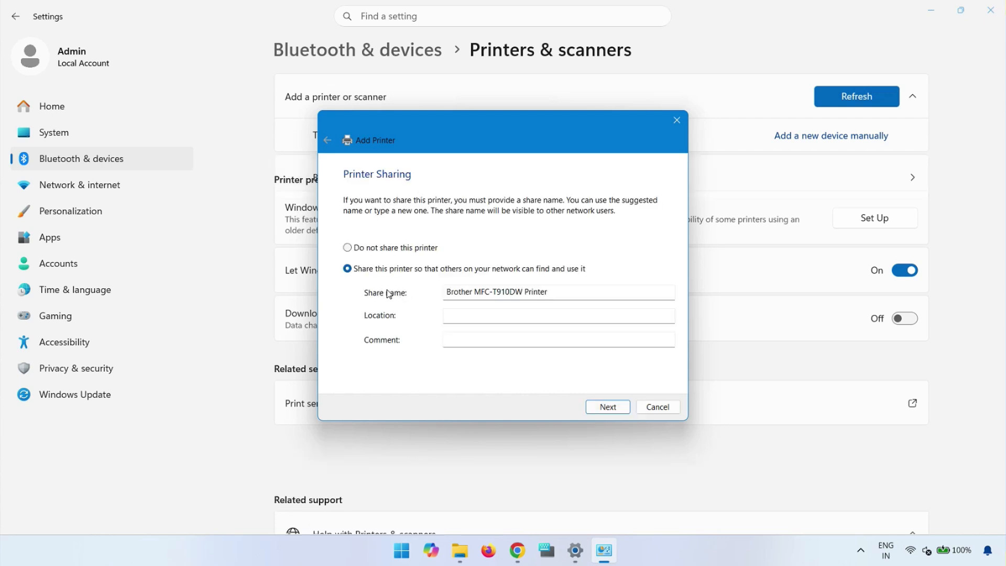
left_click(604, 408)
left_click(604, 409)
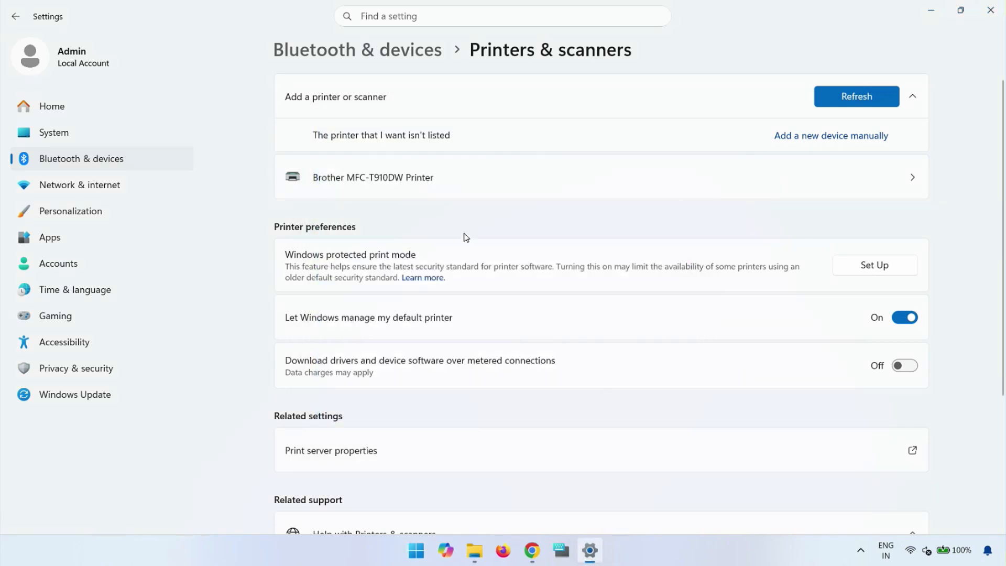
Open the settings page of the Brother MFC-T910DW Printer and review its status and available options.
left_click(388, 173)
scroll(423, 323, "down", 4)
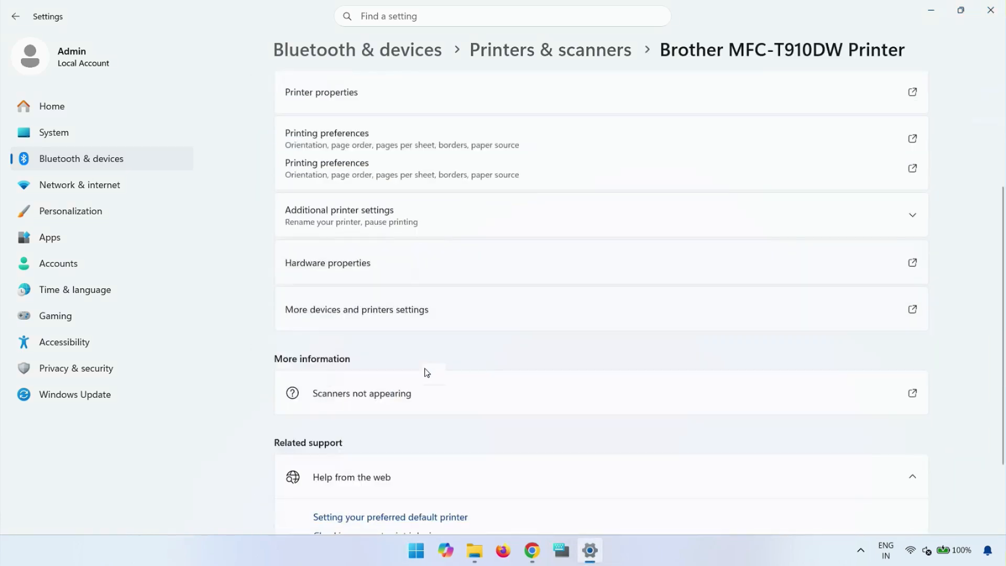
scroll(422, 388, "up", 5)
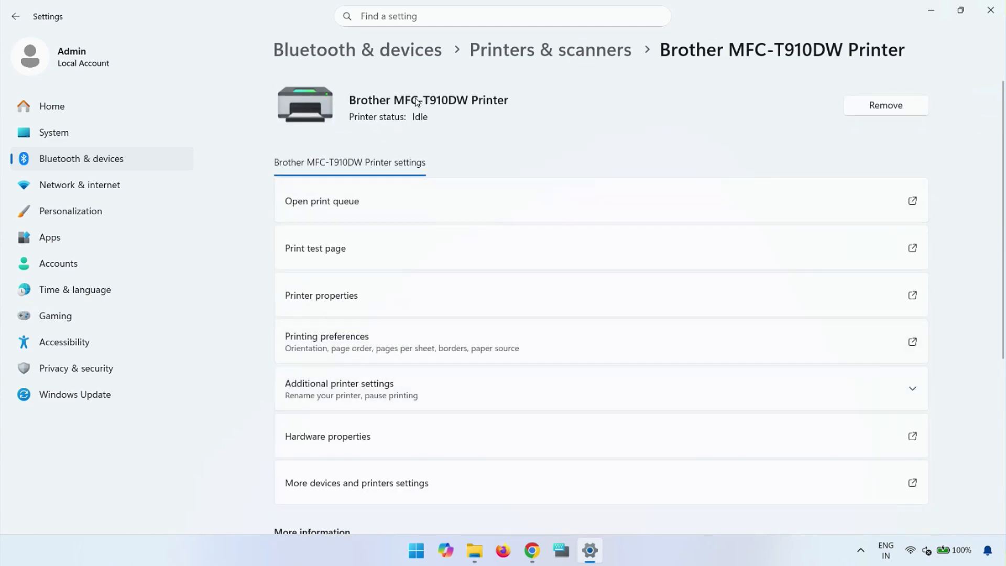